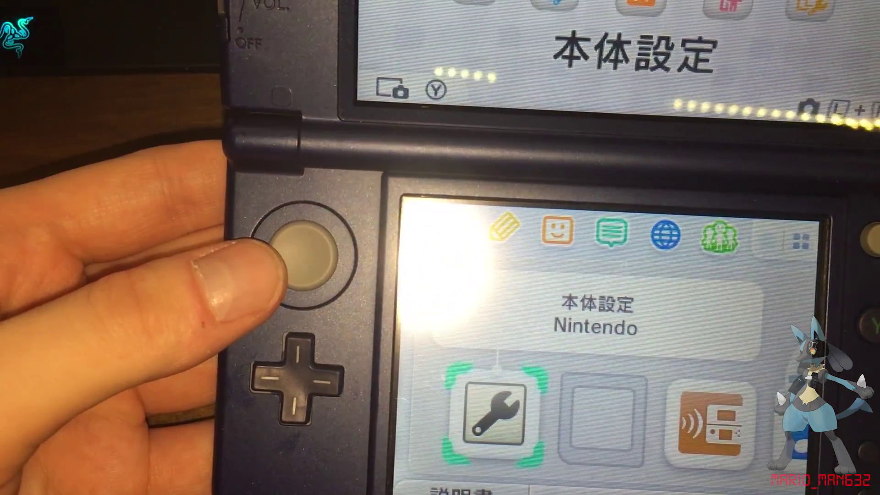
Step: Power off the 3DS with the power button and the 電源を切る option
{"action": "key", "text": "a"}
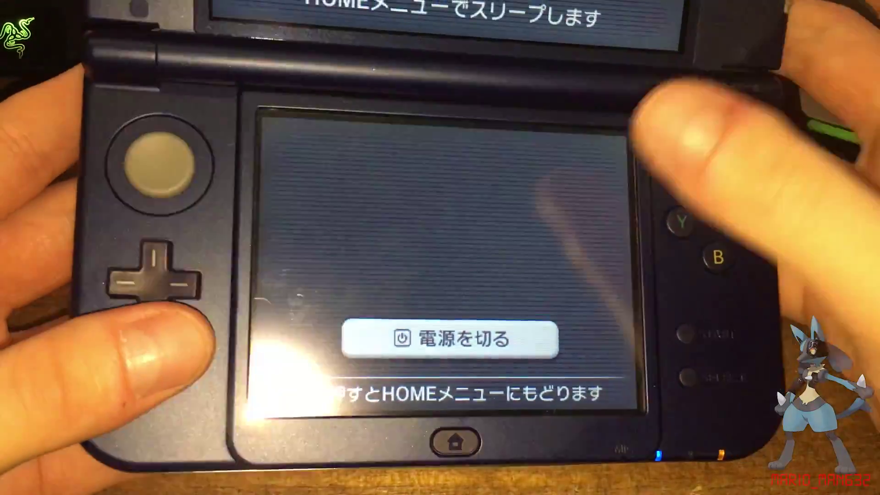
{"action": "left_click", "coordinate": [450, 339]}
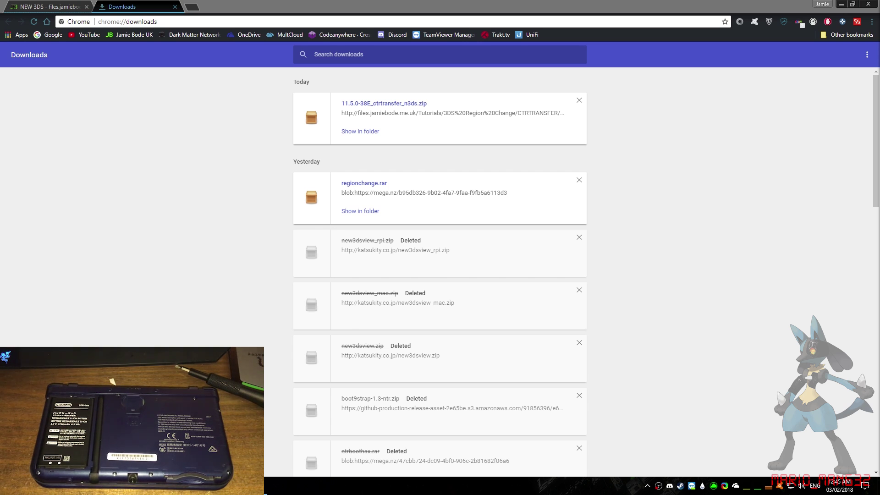
Step: Recheck the goo.gl/dfKvKz regionchange.rar link, cancel the duplicate save, and paste goo.gl/r7k1aE
{"action": "key", "text": "alt+Tab"}
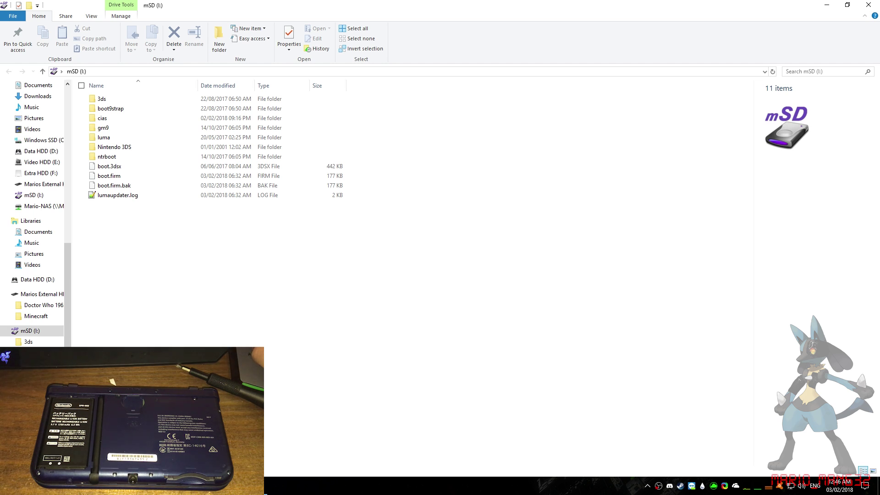
{"action": "key", "text": "alt+Tab"}
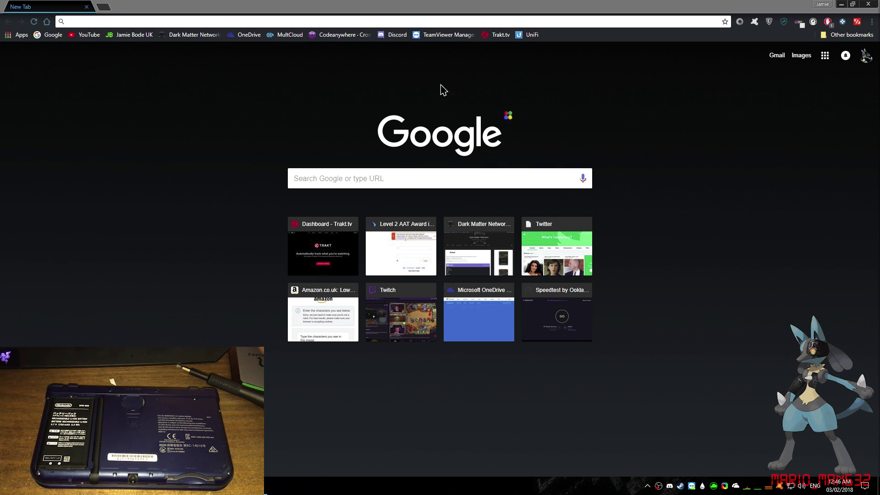
{"action": "left_click", "coordinate": [428, 25]}
{"action": "type", "text": "https://goo.gl/dfKvKz"}
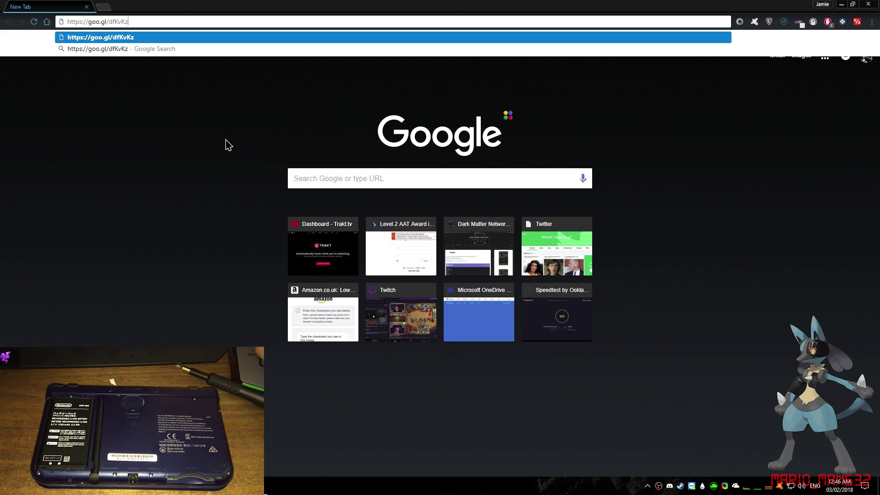
{"action": "key", "text": "Return"}
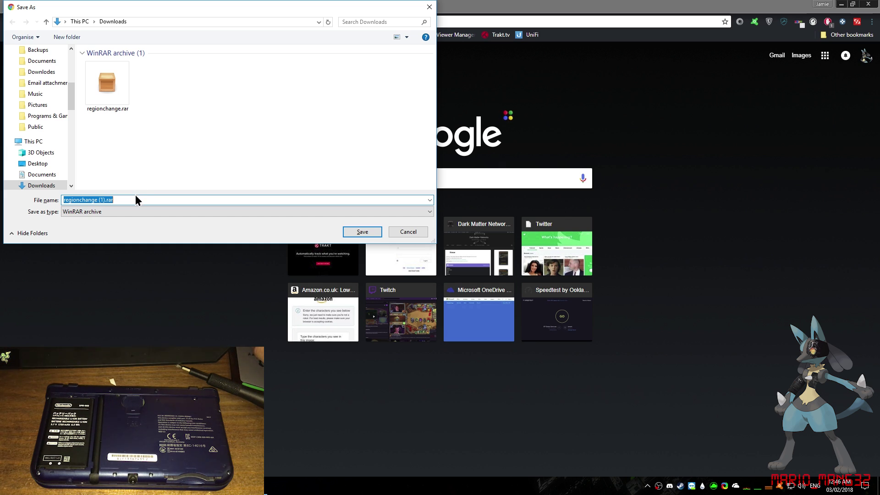
{"action": "left_click", "coordinate": [400, 232]}
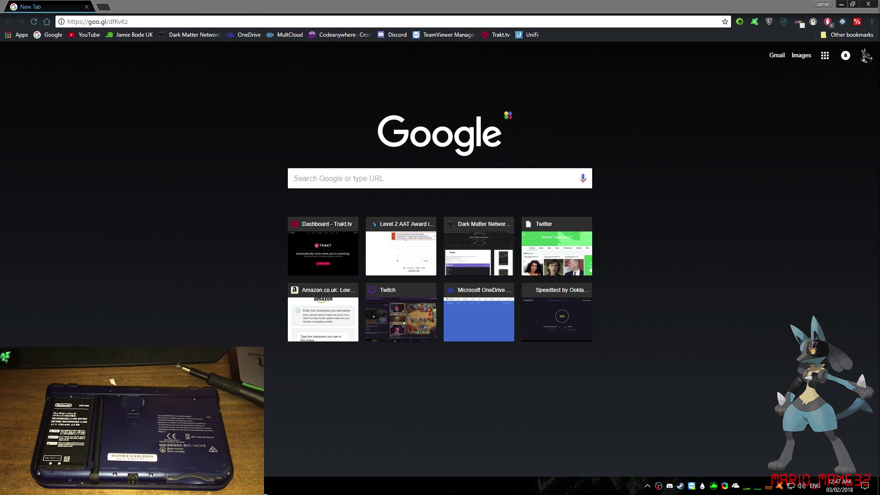
{"action": "left_click", "coordinate": [294, 23]}
{"action": "type", "text": "https://goo.gl/r7k1aE"}
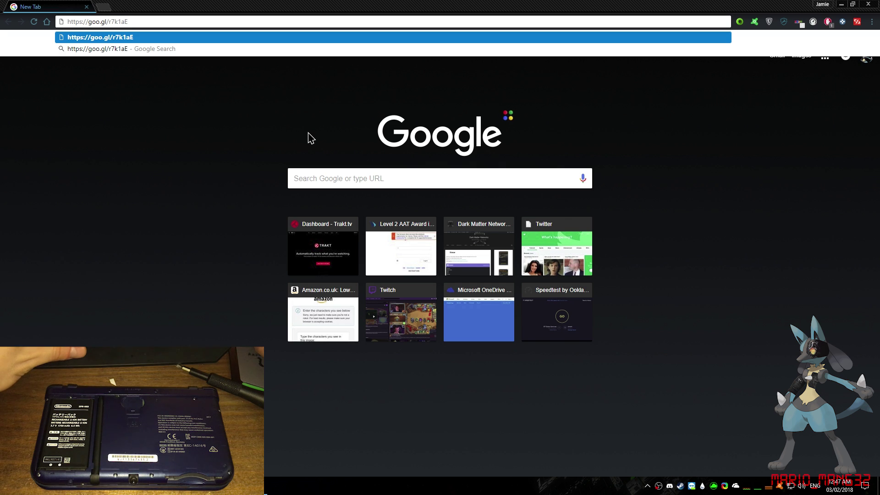
Step: Open goo.gl/r7k1aE's NEW 3DS folder and cancel re-saving 11.5.0-38E_ctrtransfer_n3ds.zip
{"action": "key", "text": "Return"}
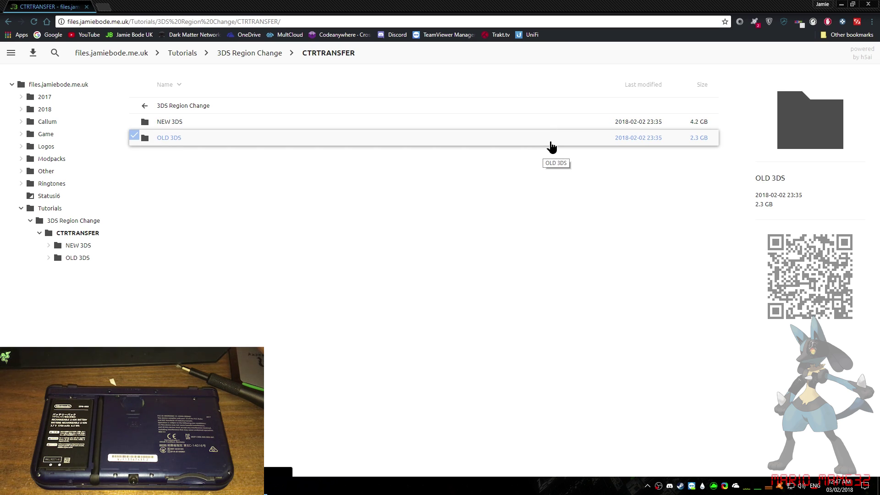
{"action": "left_click", "coordinate": [572, 125]}
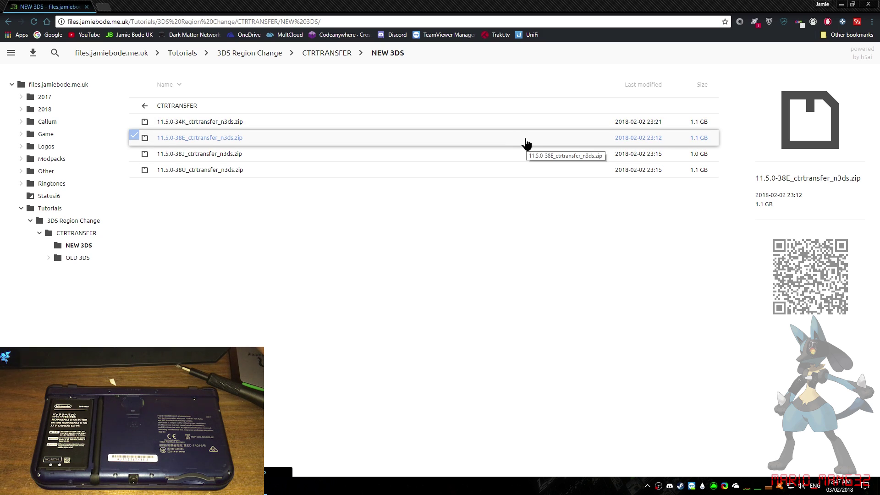
{"action": "left_click", "coordinate": [211, 139]}
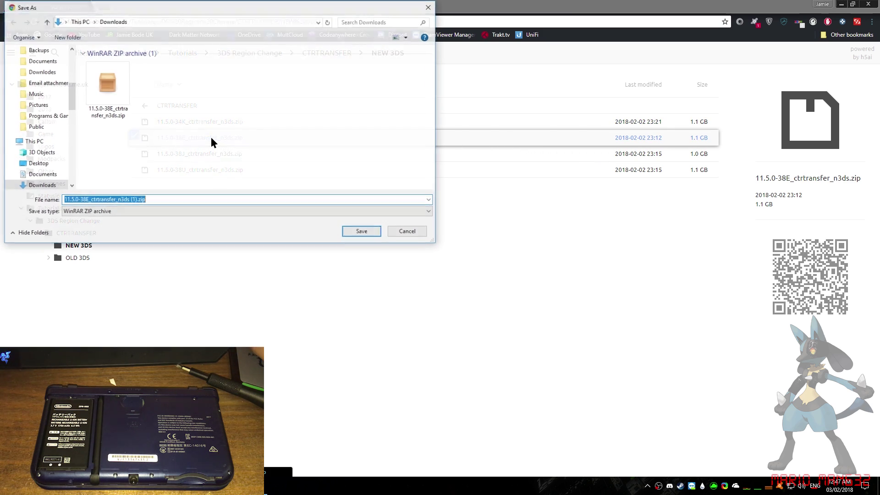
{"action": "left_click", "coordinate": [409, 231]}
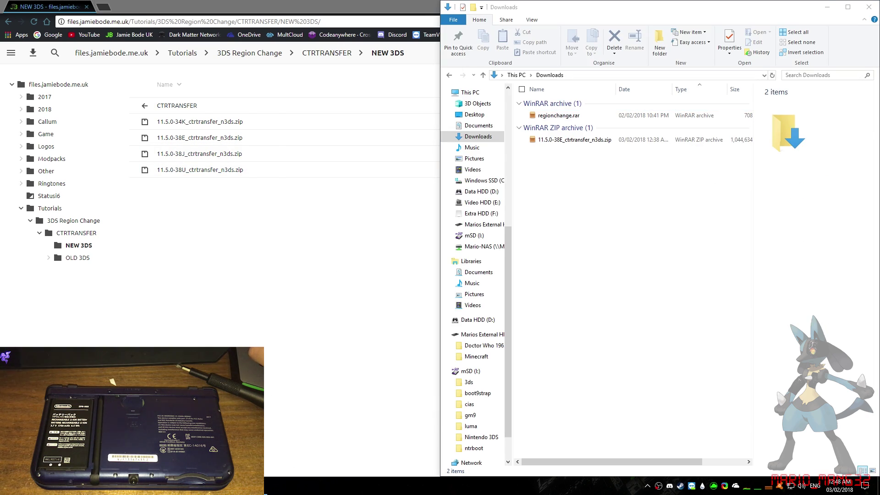
Step: Open regionchange.rar in WinRAR beside the microSD card's window
{"action": "key", "text": "super+Left"}
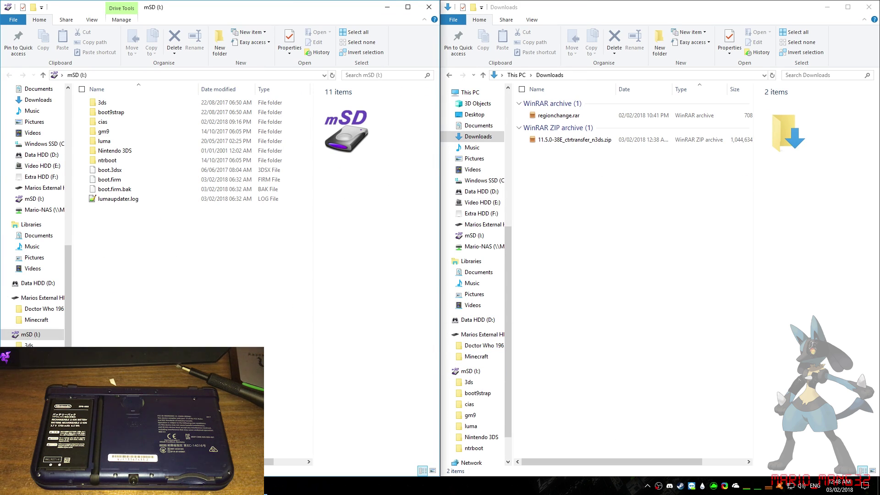
{"action": "left_click", "coordinate": [627, 115]}
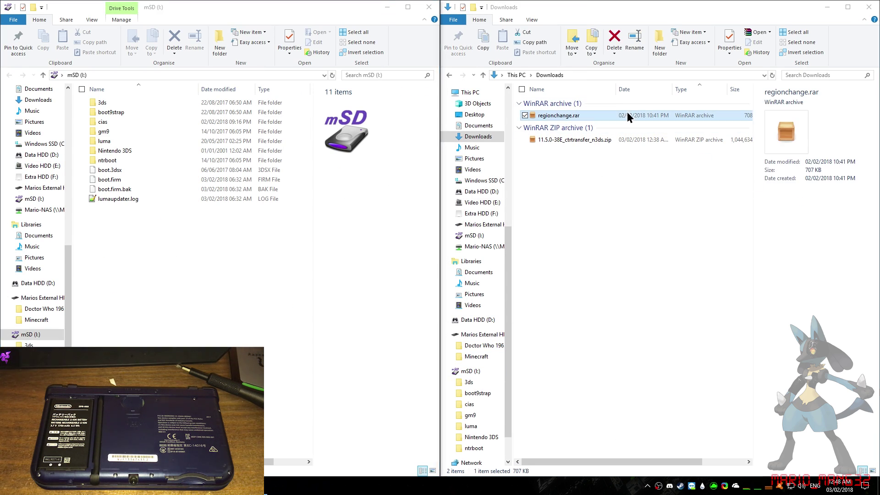
{"action": "double_click", "coordinate": [626, 115]}
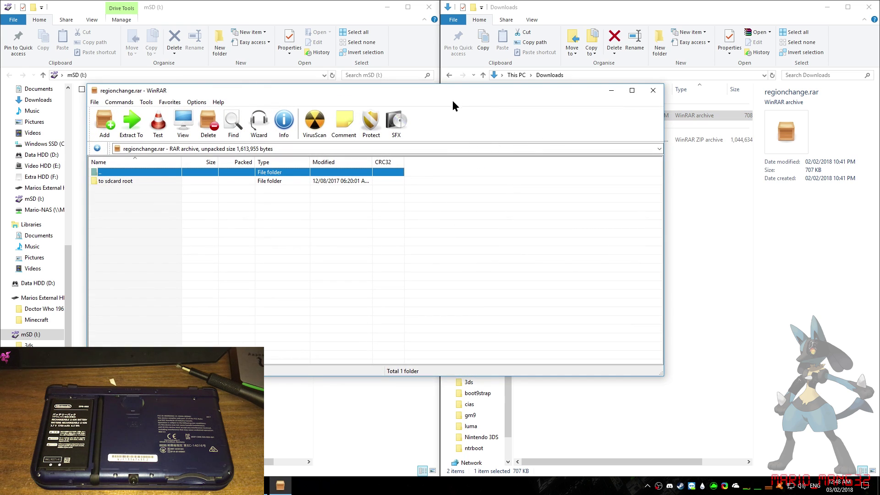
{"action": "left_click_drag", "start_coordinate": [456, 93], "coordinate": [626, 176]}
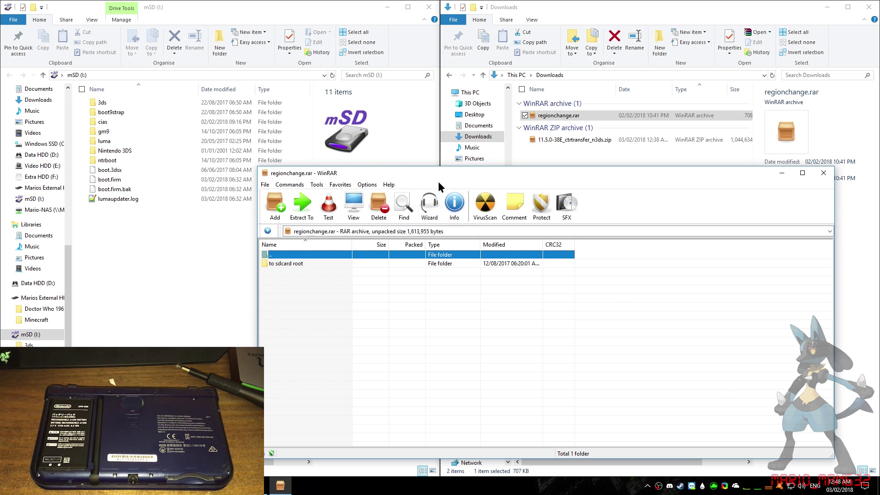
{"action": "left_click_drag", "start_coordinate": [438, 175], "coordinate": [489, 175]}
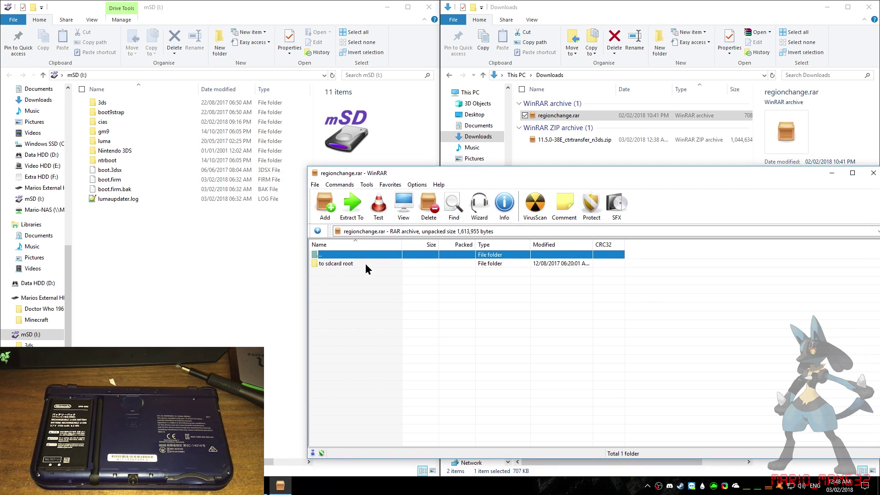
Step: Drag everything in 'to sdcard root' onto the card root, replacing the existing files
{"action": "double_click", "coordinate": [345, 265]}
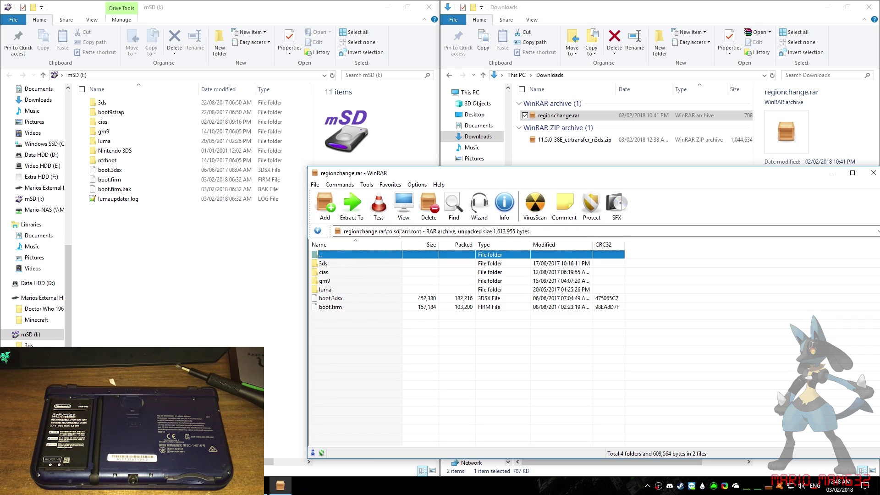
{"action": "left_click_drag", "start_coordinate": [357, 337], "coordinate": [229, 282]}
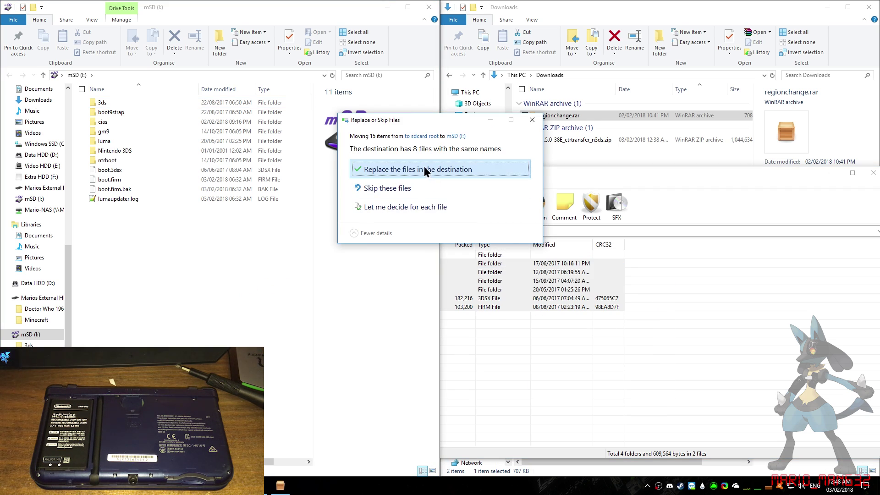
{"action": "left_click", "coordinate": [430, 169]}
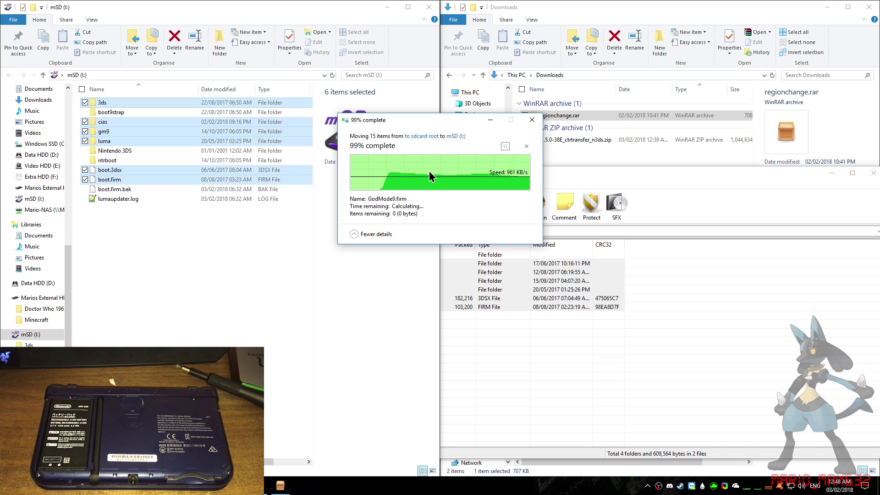
{"action": "left_click", "coordinate": [549, 181]}
{"action": "left_click_drag", "start_coordinate": [603, 172], "coordinate": [669, 166]}
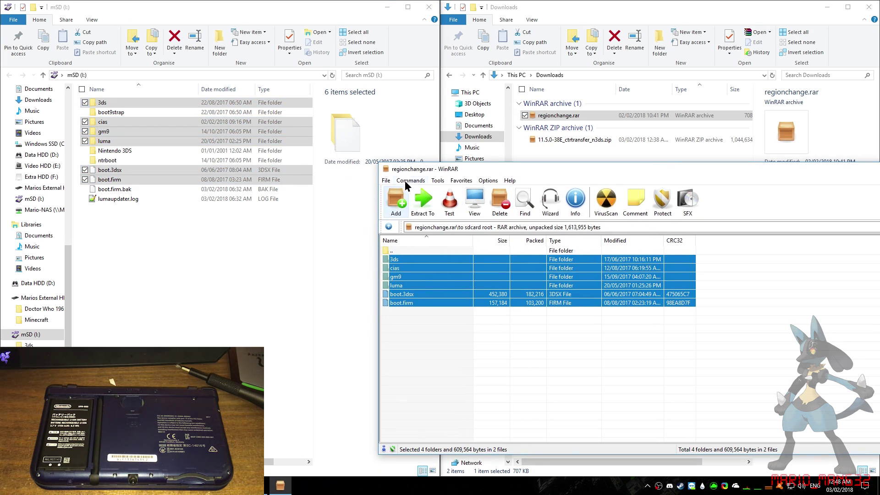
Step: Close regionchange.rar and open 11.5.0-38E_ctrtransfer_n3ds.zip in WinRAR
{"action": "double_click", "coordinate": [385, 169]}
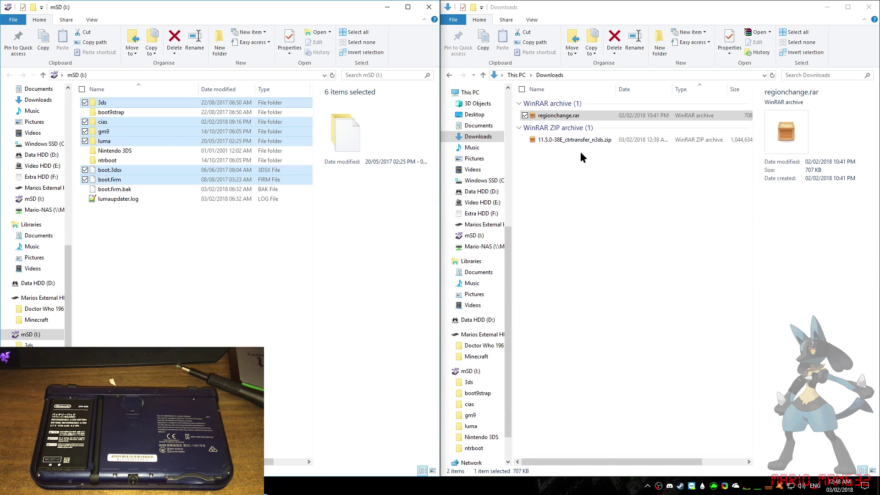
{"action": "left_click", "coordinate": [588, 139]}
{"action": "double_click", "coordinate": [589, 141]}
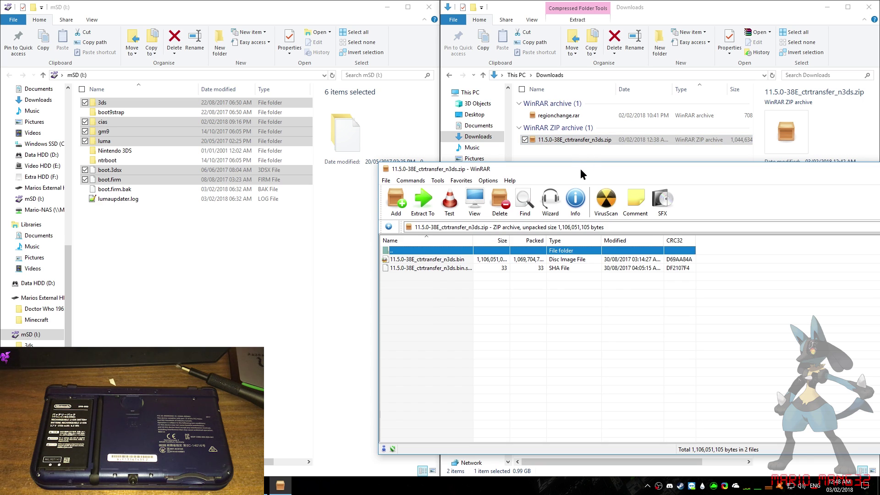
{"action": "left_click_drag", "start_coordinate": [581, 169], "coordinate": [543, 166]}
Step: Drag the zip's .bin and .sha files into the microSD's gm9 folder
{"action": "left_click_drag", "start_coordinate": [418, 315], "coordinate": [403, 261]}
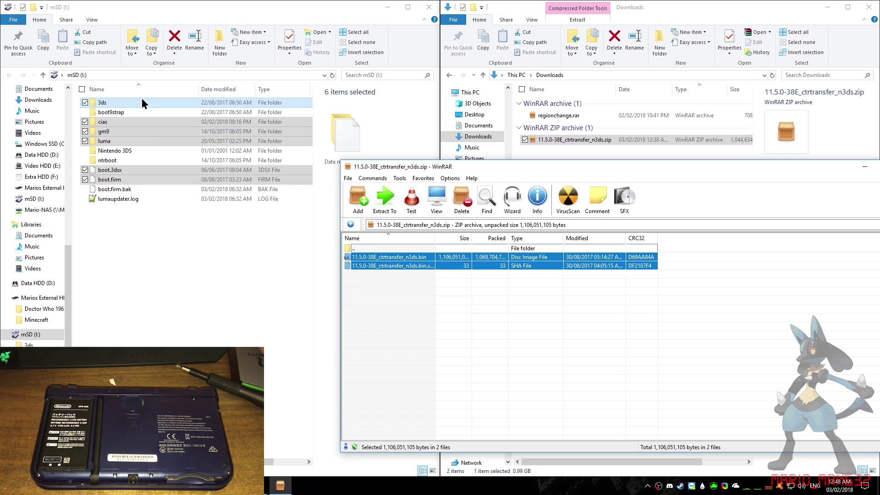
{"action": "double_click", "coordinate": [108, 132]}
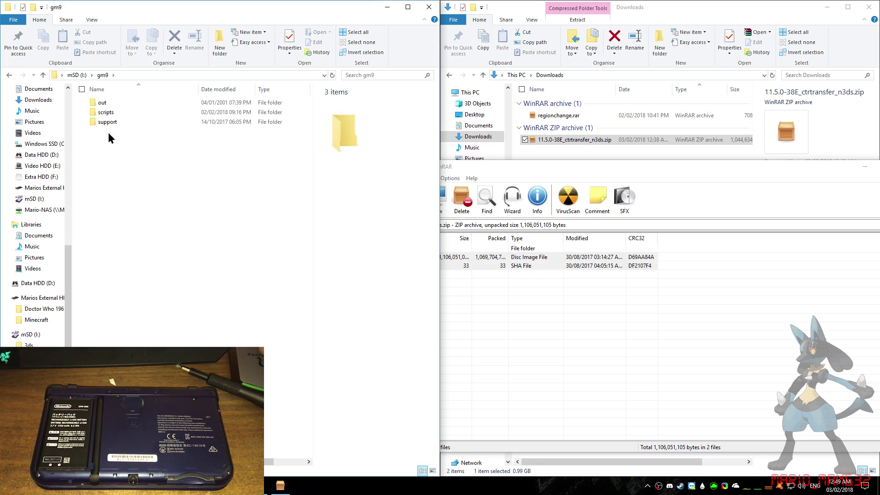
{"action": "left_click_drag", "start_coordinate": [493, 265], "coordinate": [236, 250]}
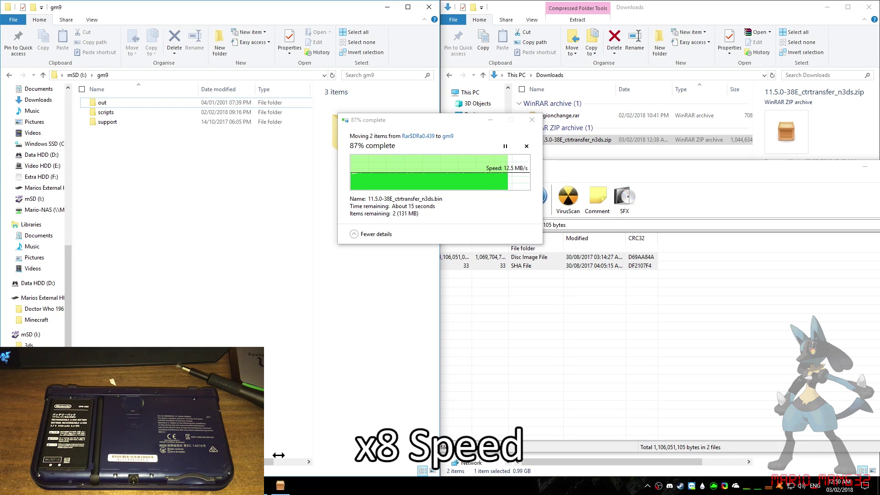
Step: Close the WinRAR zip window and the Downloads folder window
{"action": "left_click", "coordinate": [264, 365]}
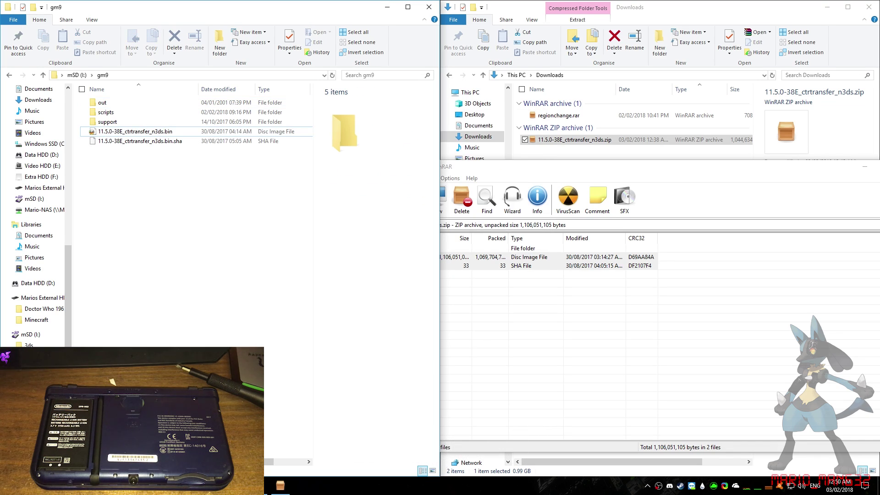
{"action": "left_click", "coordinate": [684, 172]}
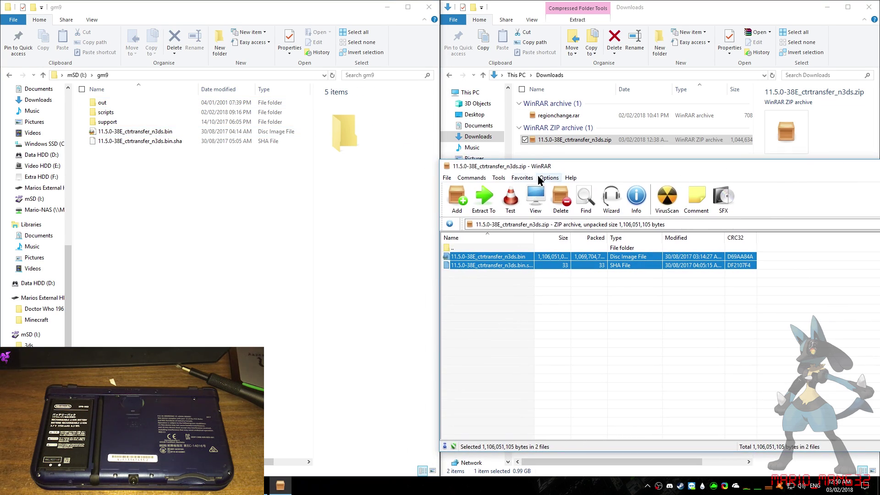
{"action": "key", "text": "Escape"}
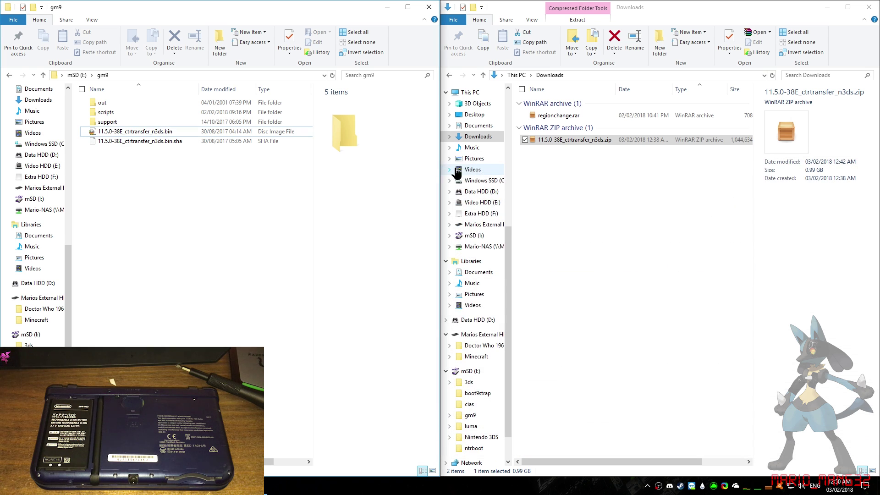
{"action": "left_click", "coordinate": [870, 7]}
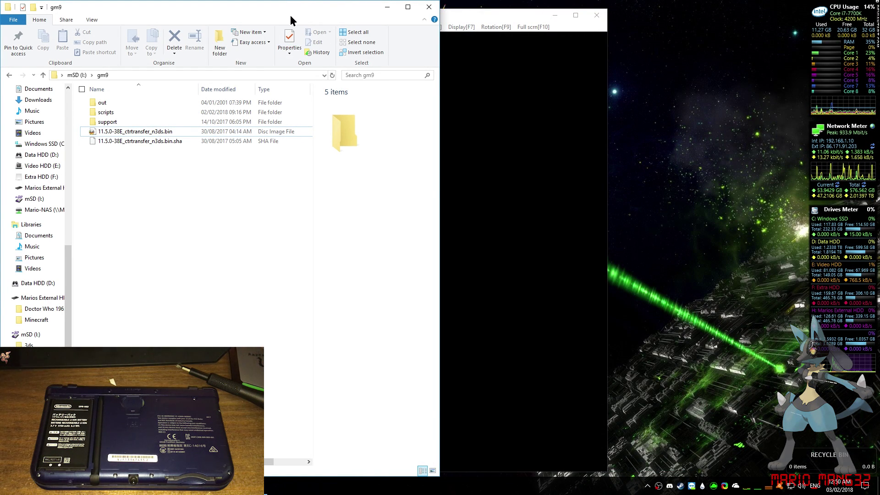
Step: Eject the mSD (I:) drive from the navigation pane
{"action": "left_click_drag", "start_coordinate": [300, 7], "coordinate": [395, 7]}
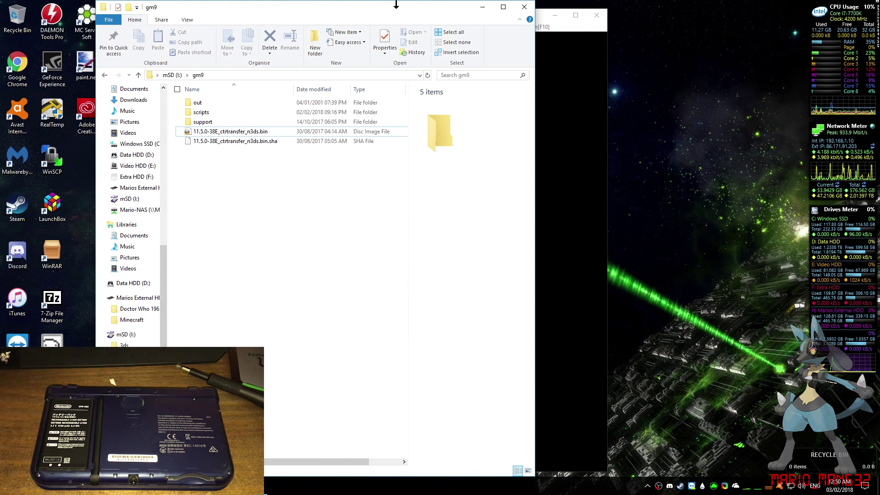
{"action": "right_click", "coordinate": [132, 336]}
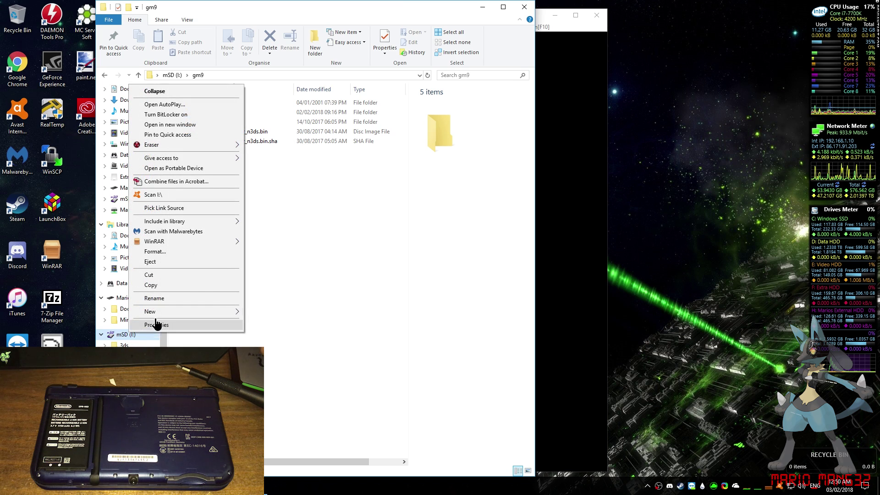
{"action": "left_click", "coordinate": [177, 264]}
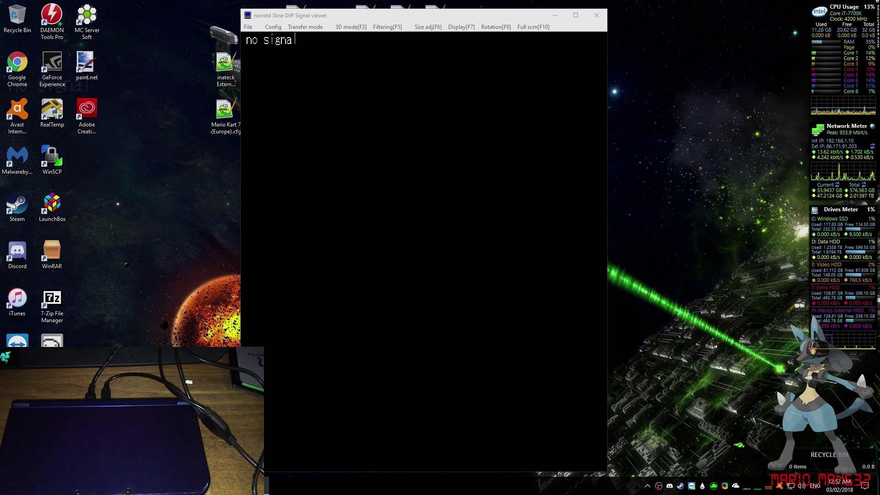
Step: Switch the nonstd 3DS viewer to full screen with F10
{"action": "key", "text": "F10"}
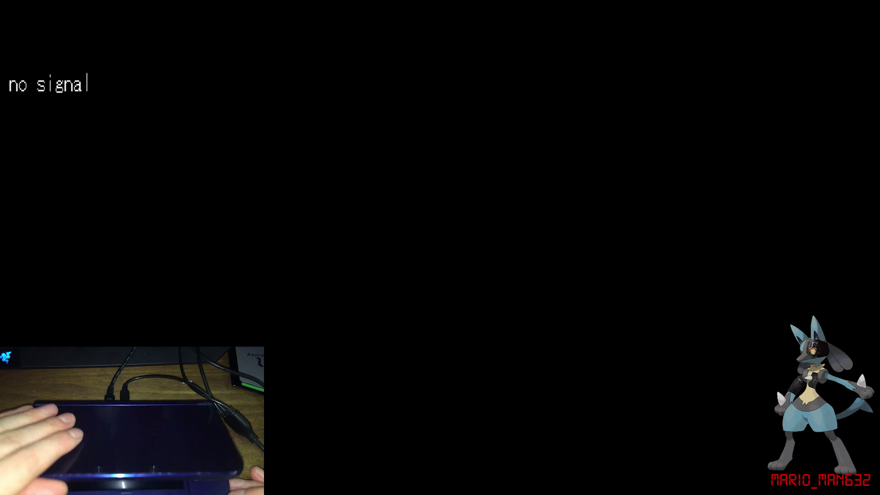